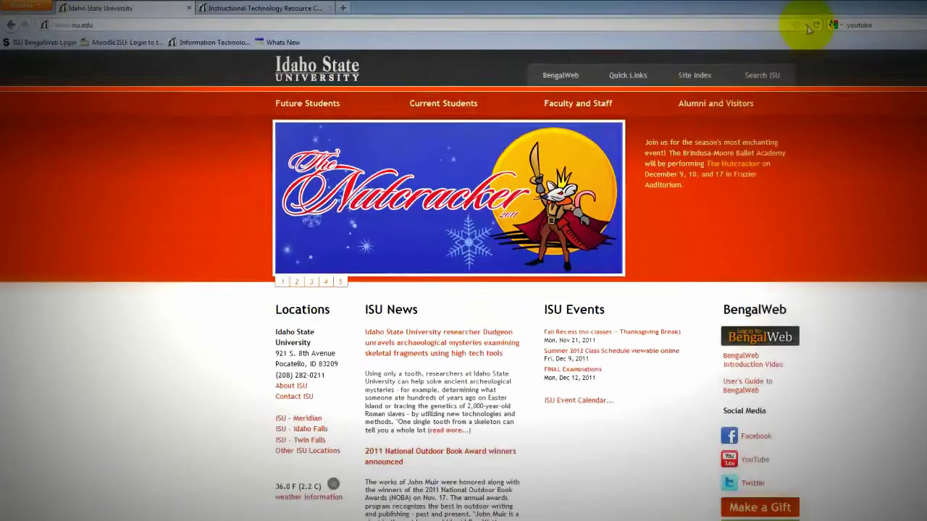
- Go to the elearning.isu.edu login page and sign in with the account password
{"action": "left_click", "coordinate": [63, 21]}
{"action": "key", "text": "Down"}
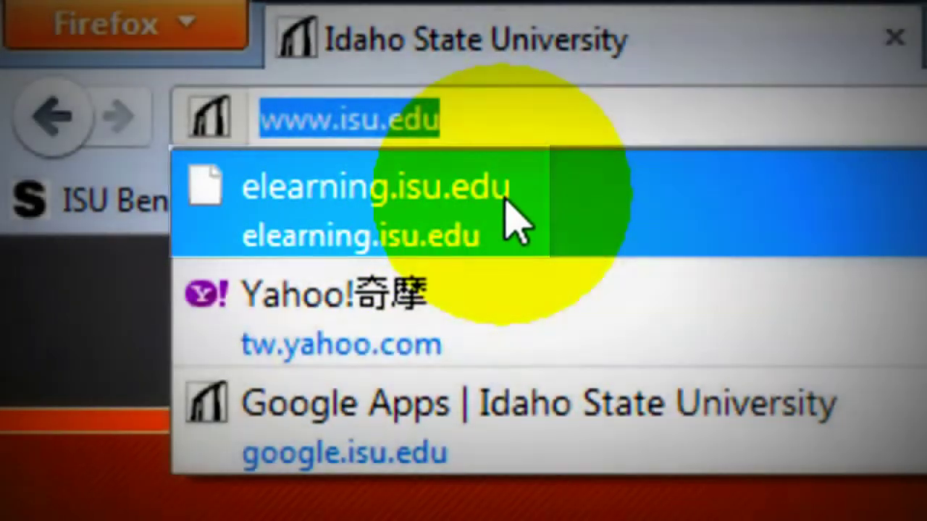
{"action": "left_click", "coordinate": [505, 204]}
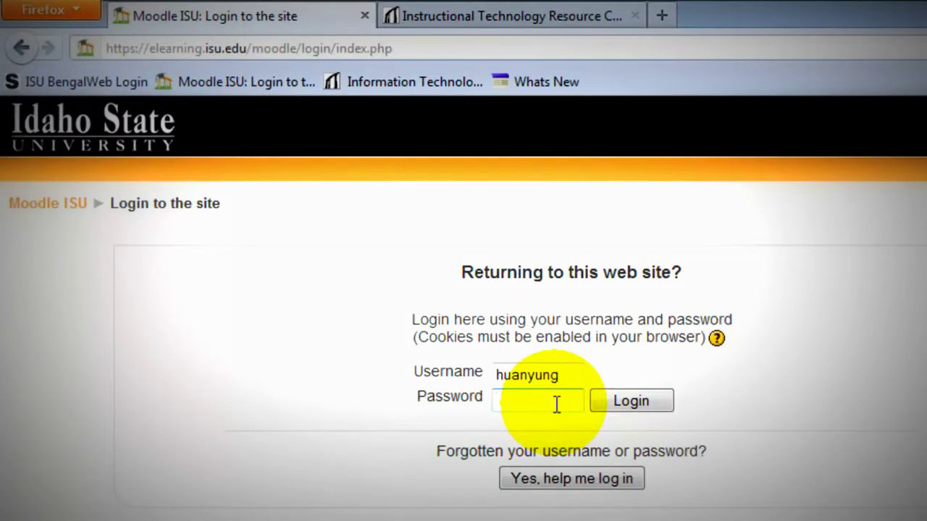
{"action": "type", "text": "**********"}
{"action": "left_click", "coordinate": [641, 406]}
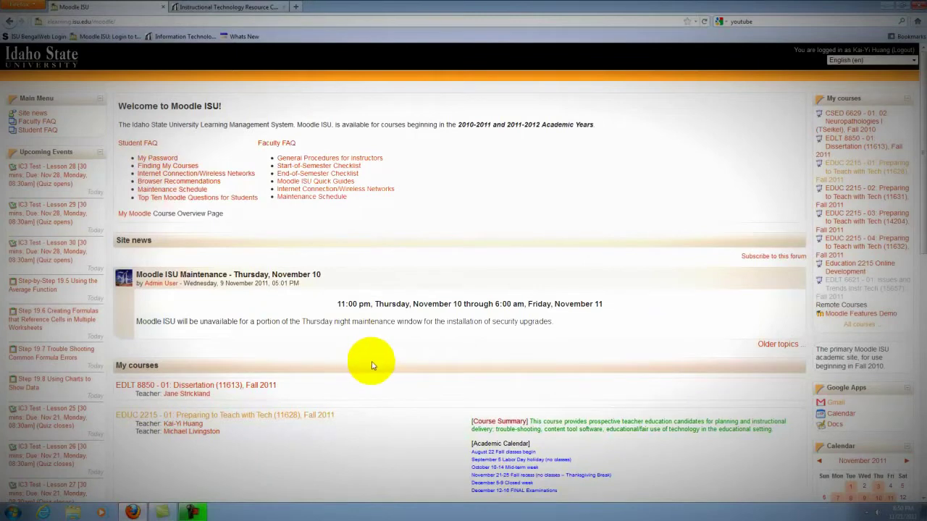
- Scroll the Moodle ISU Welcome page down to the Search courses box
{"action": "scroll", "coordinate": [372, 366], "scroll_direction": "down", "scroll_amount": 10}
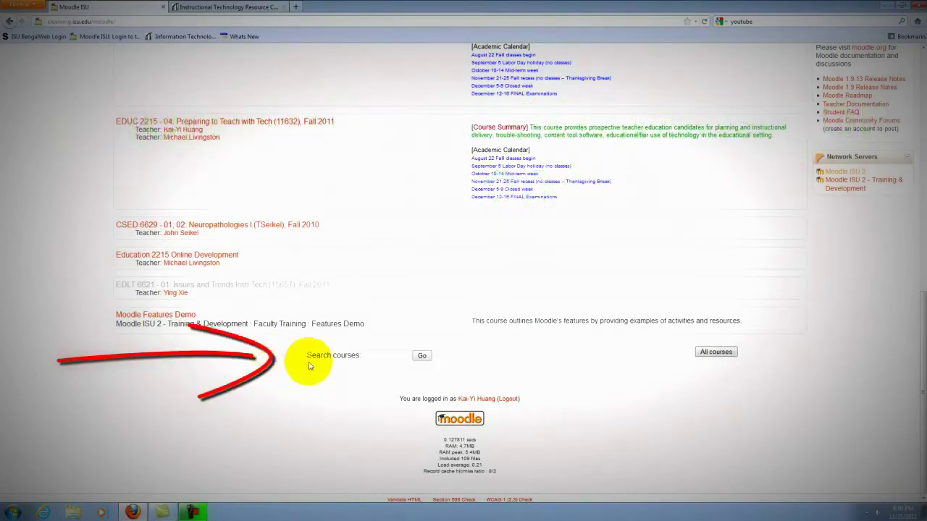
- Search courses for 'educ 2215 spring 2012'
{"action": "left_click", "coordinate": [375, 354]}
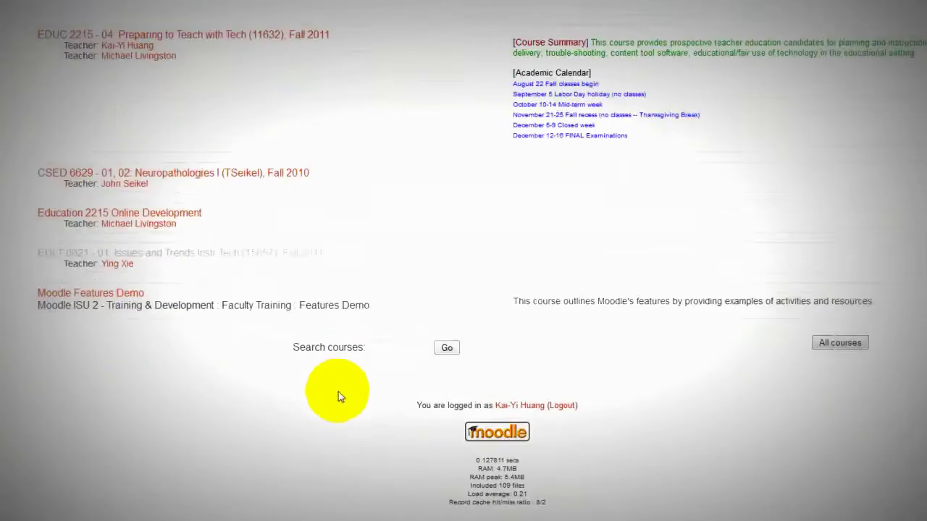
{"action": "type", "text": "educ 2215"}
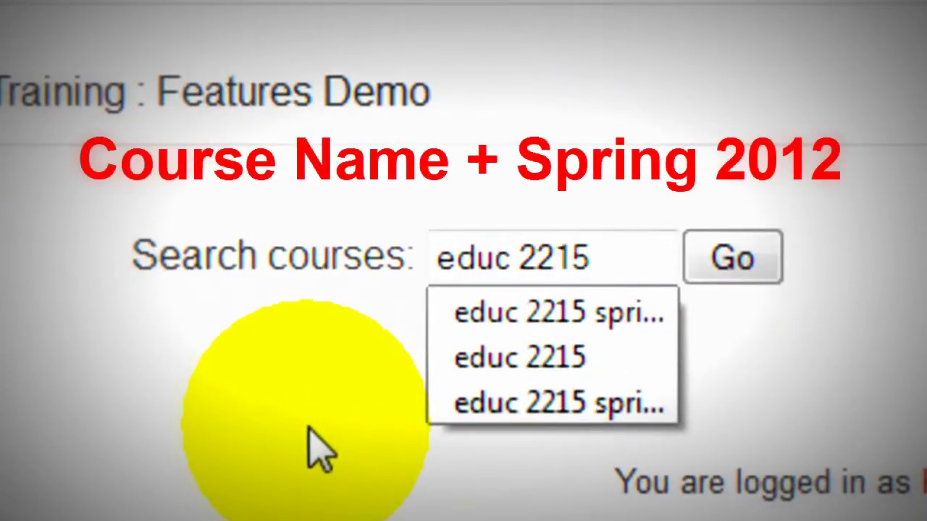
{"action": "type", "text": " spring 2012"}
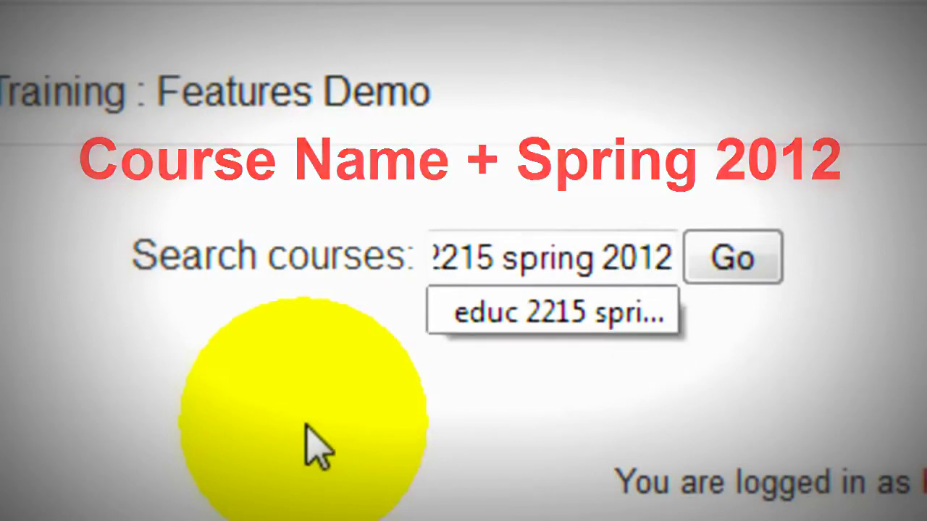
{"action": "left_click", "coordinate": [768, 272]}
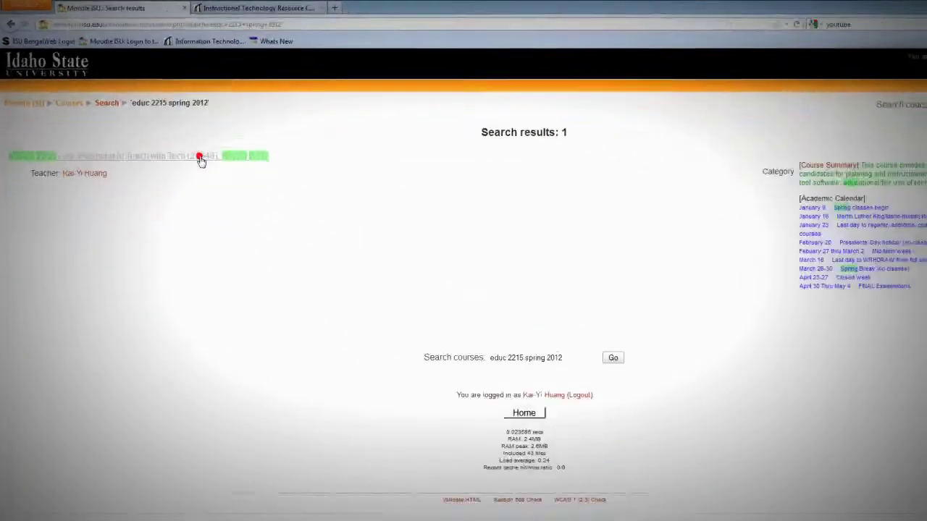
- Open EDUC 2215 - 03 Spring 2012 from the results and scroll to its Administration block
{"action": "left_click", "coordinate": [469, 373]}
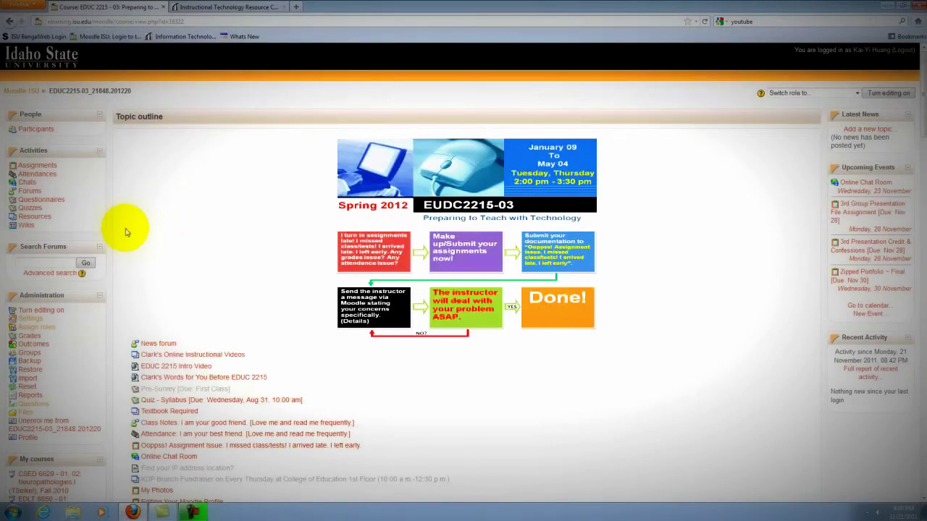
{"action": "scroll", "coordinate": [125, 232], "scroll_direction": "down", "scroll_amount": 2}
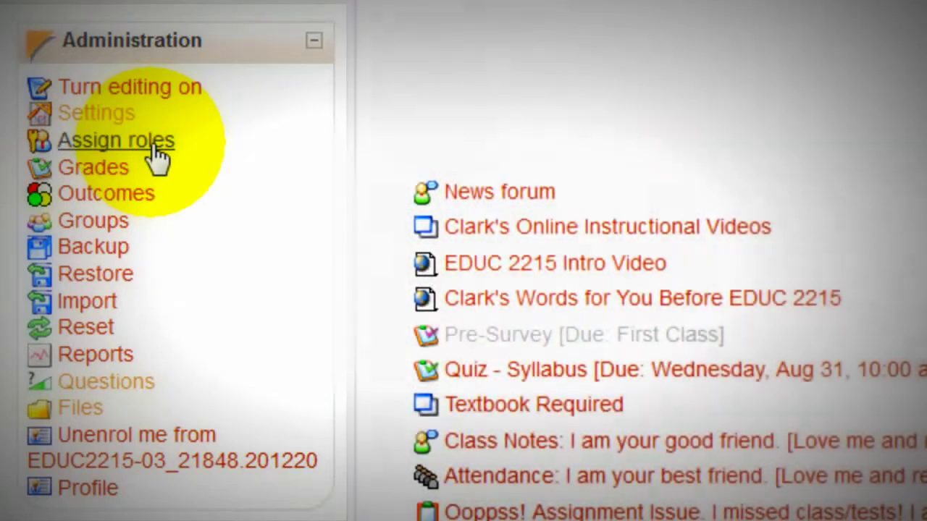
- Remove the instructor's existing Teacher (Unlisted) role assignment in the course
{"action": "left_click", "coordinate": [155, 146]}
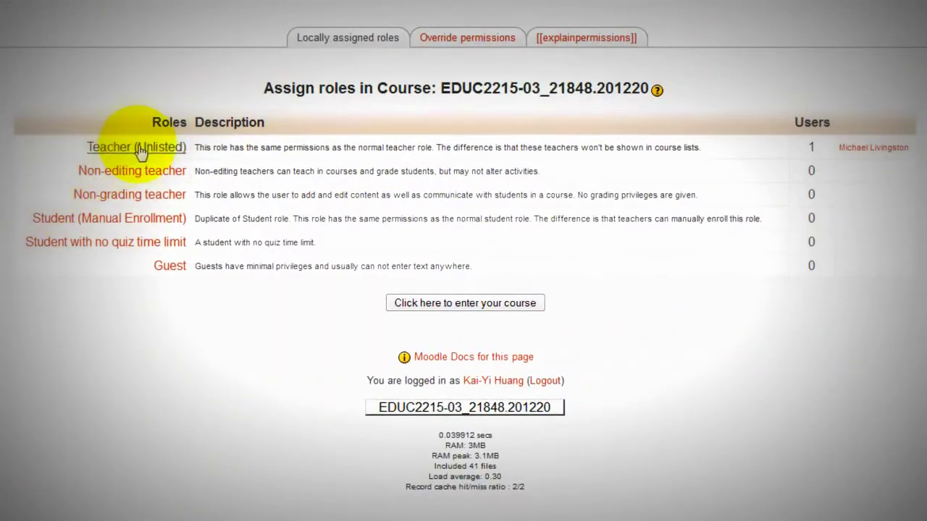
{"action": "left_click", "coordinate": [139, 150]}
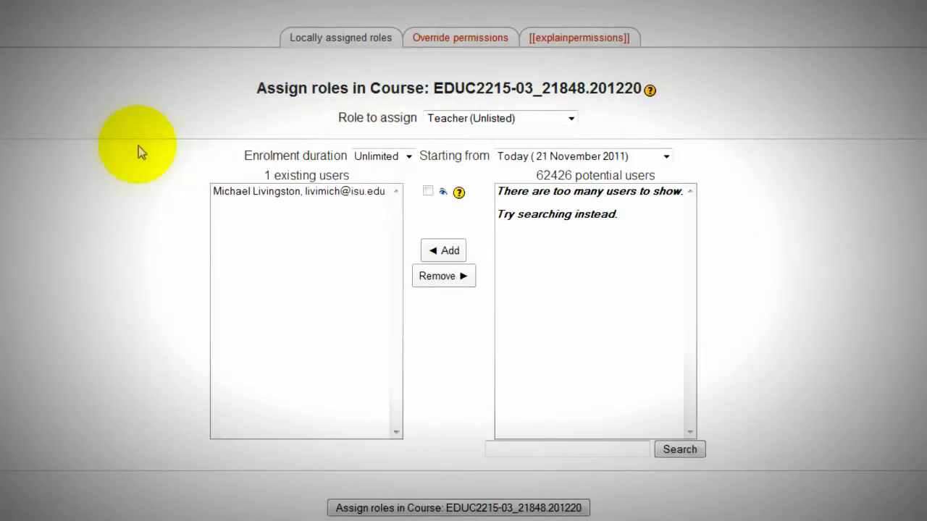
{"action": "left_click", "coordinate": [251, 193]}
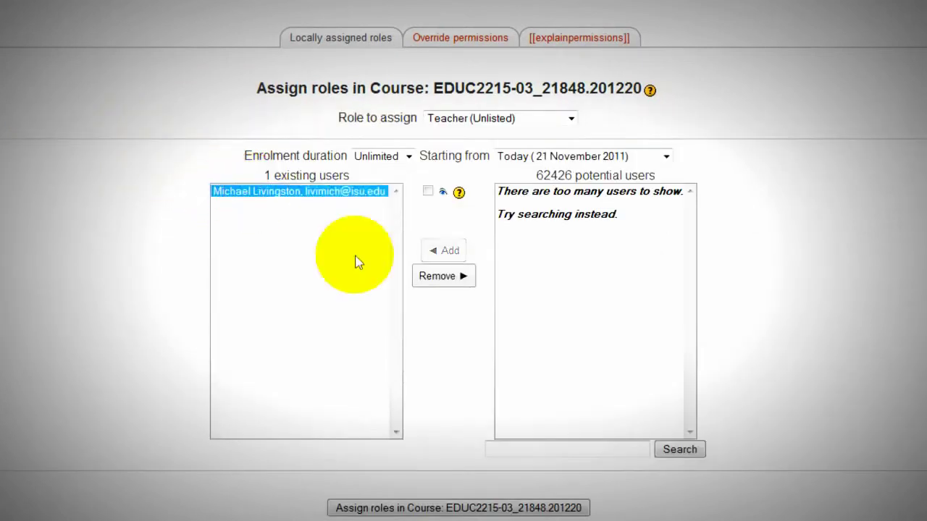
{"action": "left_click", "coordinate": [460, 279]}
- Search potential users by the instructor's name and assign them Teacher (Unlisted) again
{"action": "left_click", "coordinate": [497, 450]}
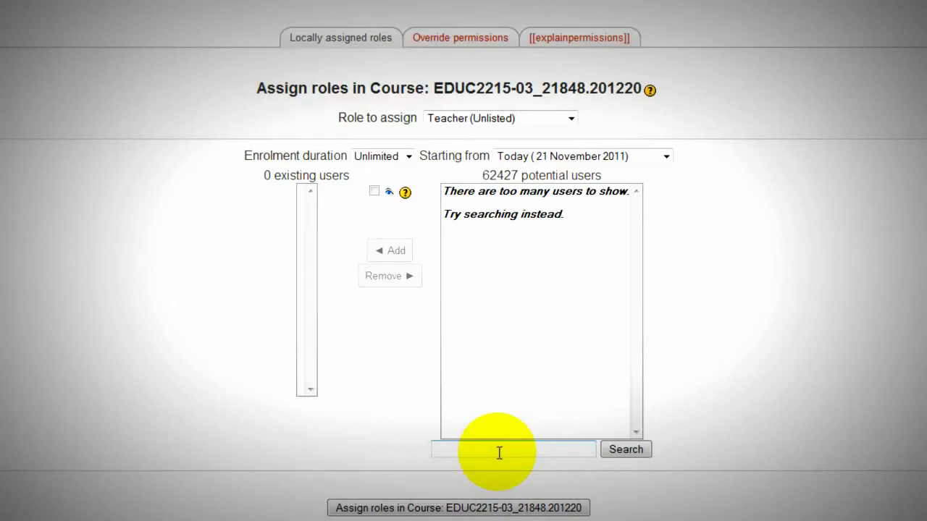
{"action": "type", "text": "michael"}
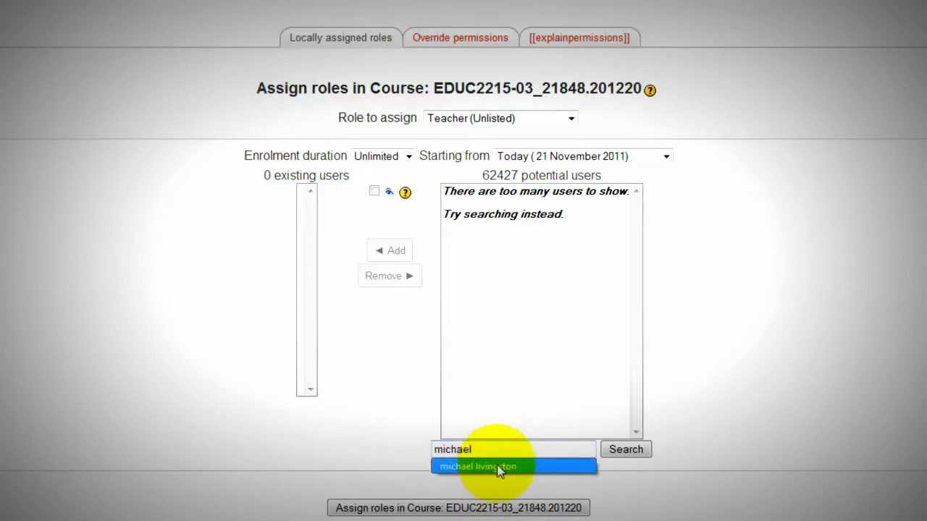
{"action": "left_click", "coordinate": [498, 465]}
{"action": "left_click", "coordinate": [637, 451]}
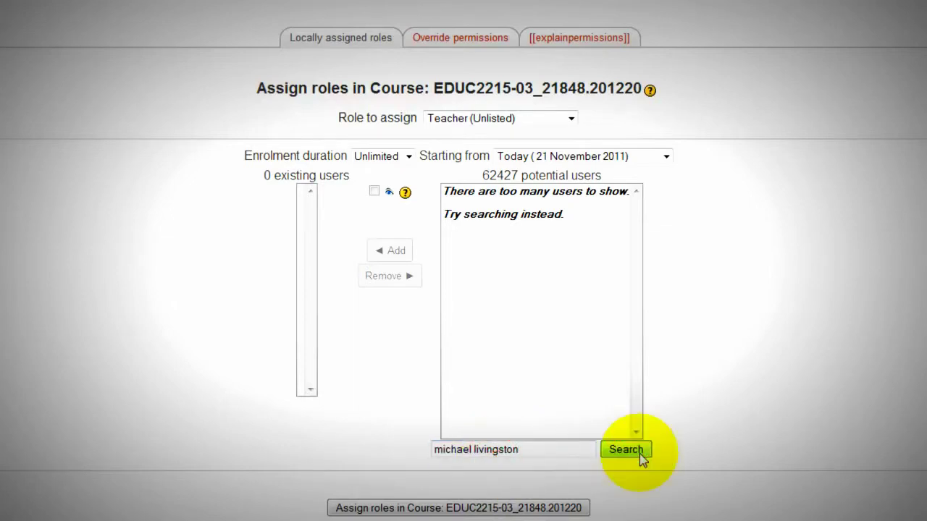
{"action": "left_click", "coordinate": [547, 207]}
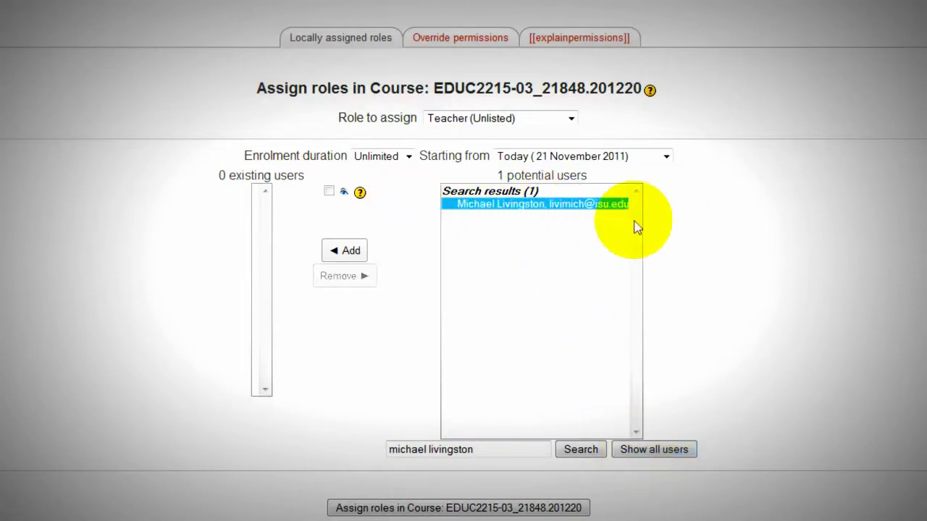
{"action": "left_click", "coordinate": [356, 252]}
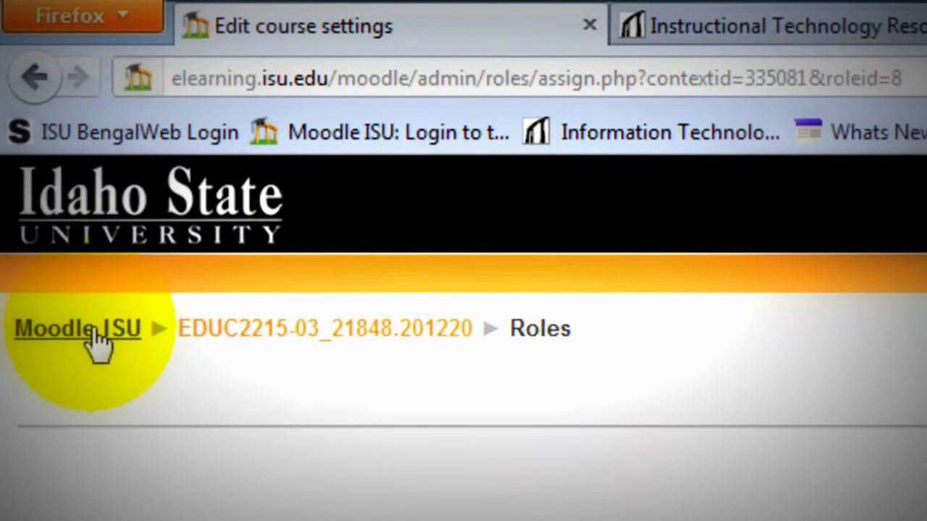
{"action": "left_click", "coordinate": [85, 298]}
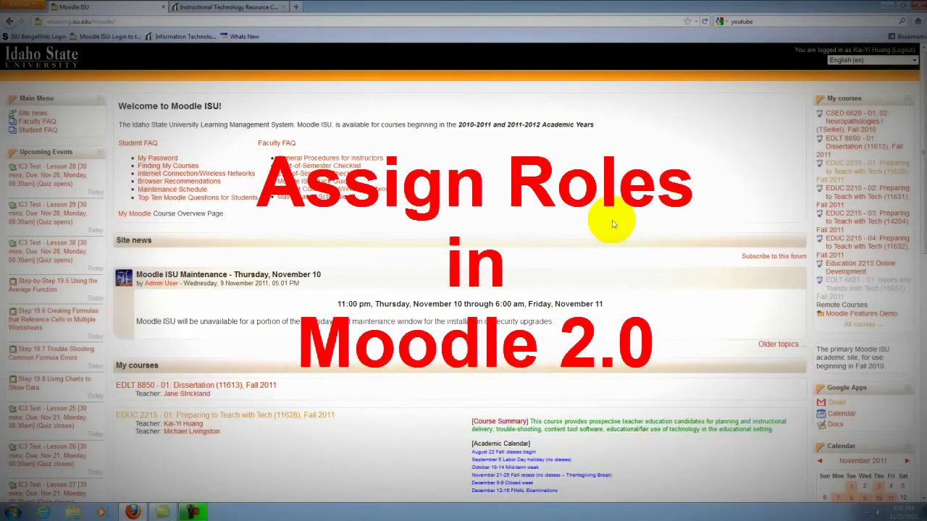
{"action": "scroll", "coordinate": [655, 236], "scroll_direction": "down", "scroll_amount": 4}
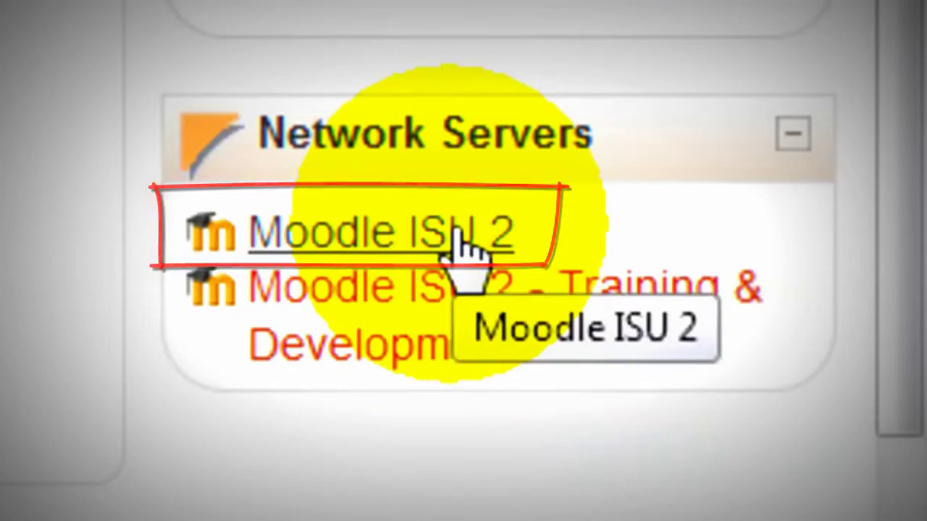
- Open Moodle ISU 2 and go to the EDUC 2215 Spring 2012 course from My courses
{"action": "left_click", "coordinate": [455, 229]}
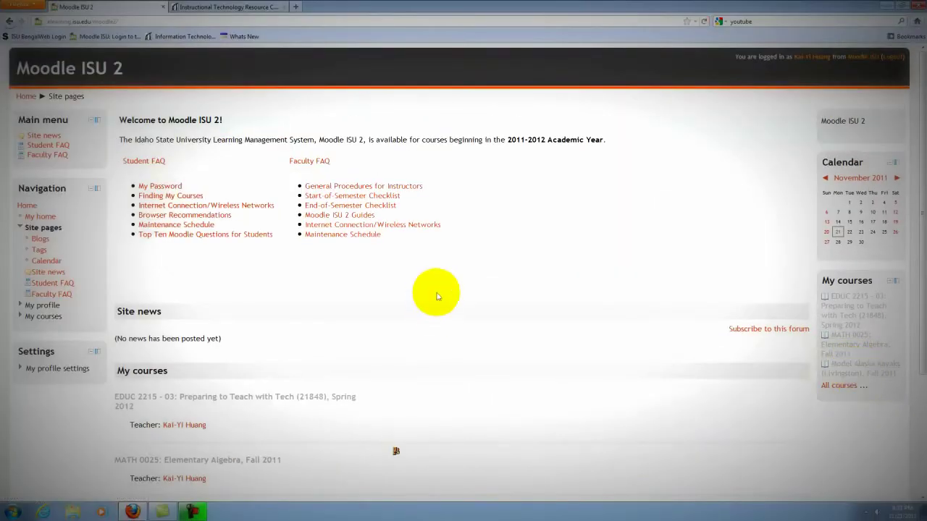
{"action": "scroll", "coordinate": [437, 297], "scroll_direction": "down", "scroll_amount": 4}
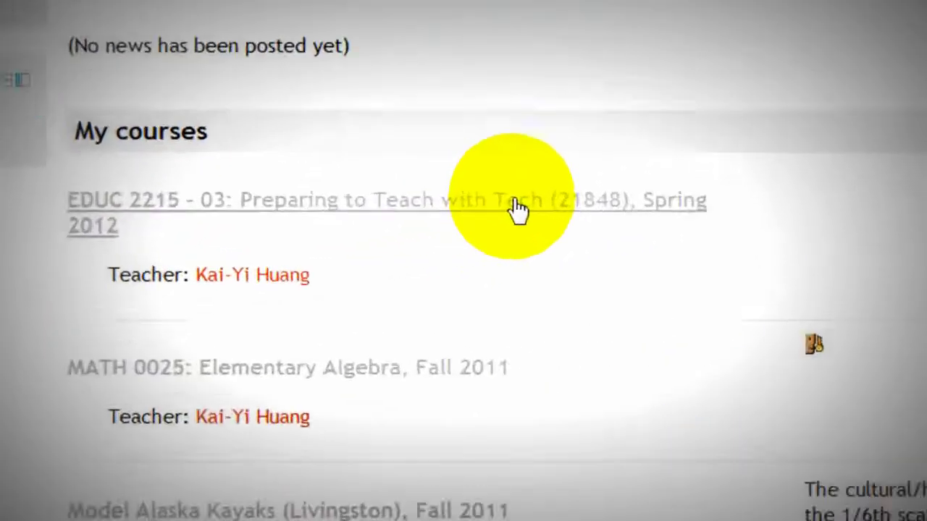
{"action": "left_click", "coordinate": [516, 210]}
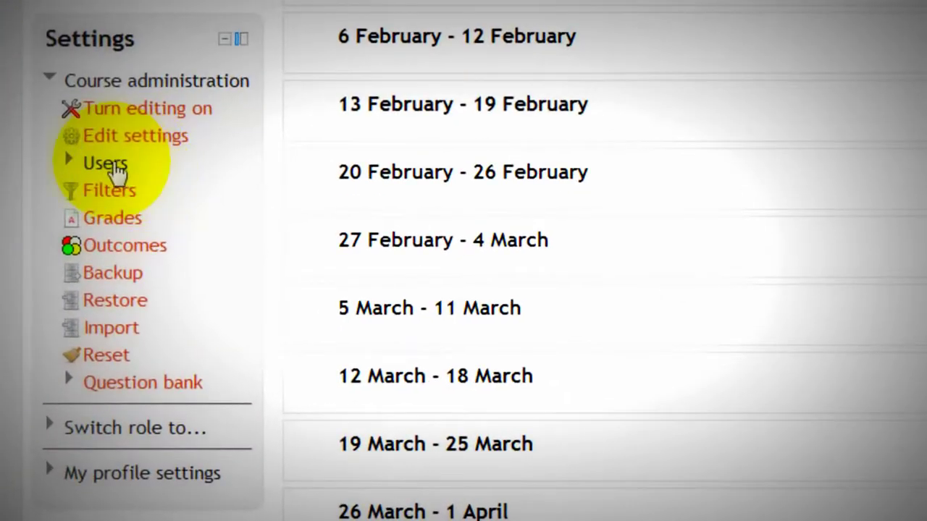
- Open Users > Enrolment methods for the course, briefly checking the ITRC tab
{"action": "left_click", "coordinate": [114, 165]}
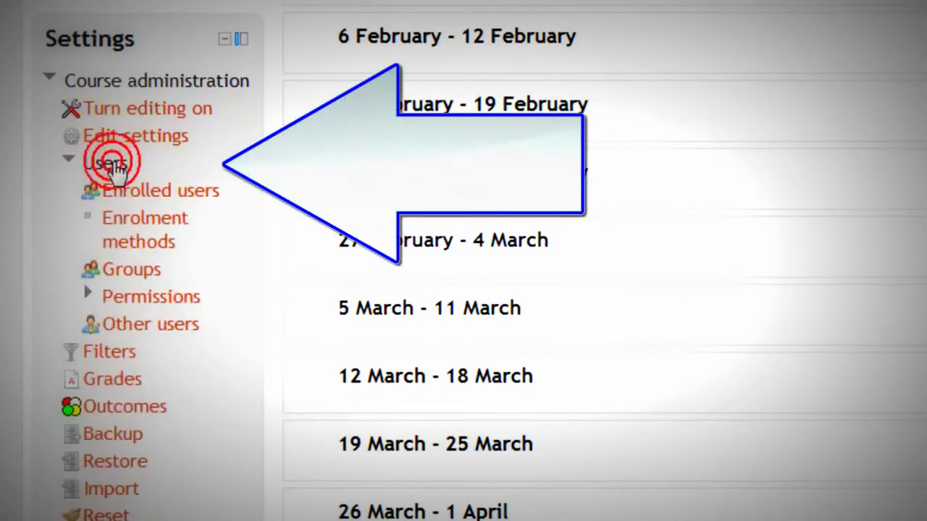
{"action": "left_click", "coordinate": [168, 232]}
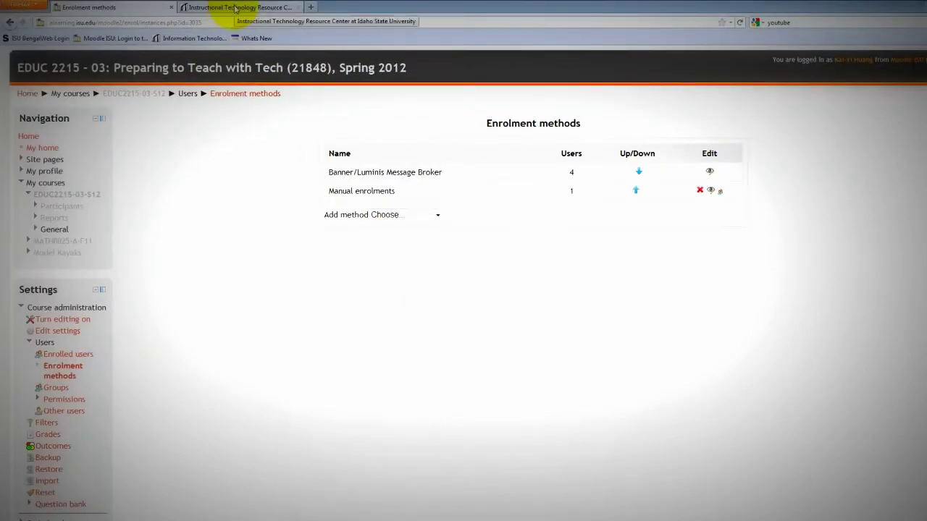
{"action": "left_click", "coordinate": [234, 8]}
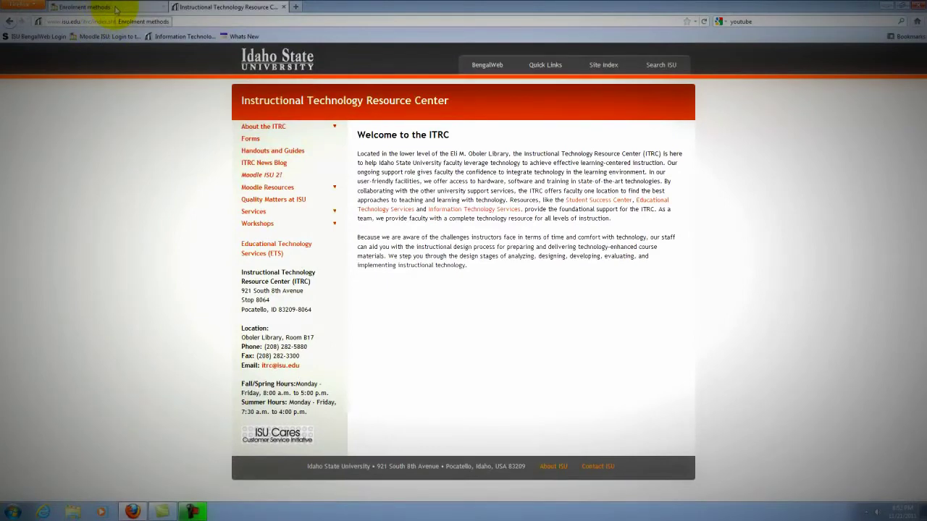
{"action": "left_click", "coordinate": [101, 7]}
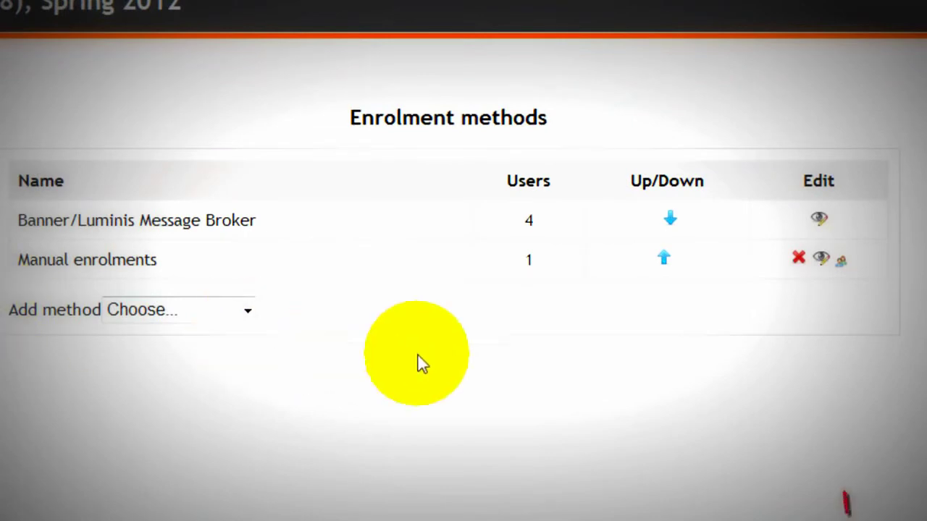
- Unenrol the currently enrolled instructor from Manual enrolments
{"action": "left_click", "coordinate": [843, 264]}
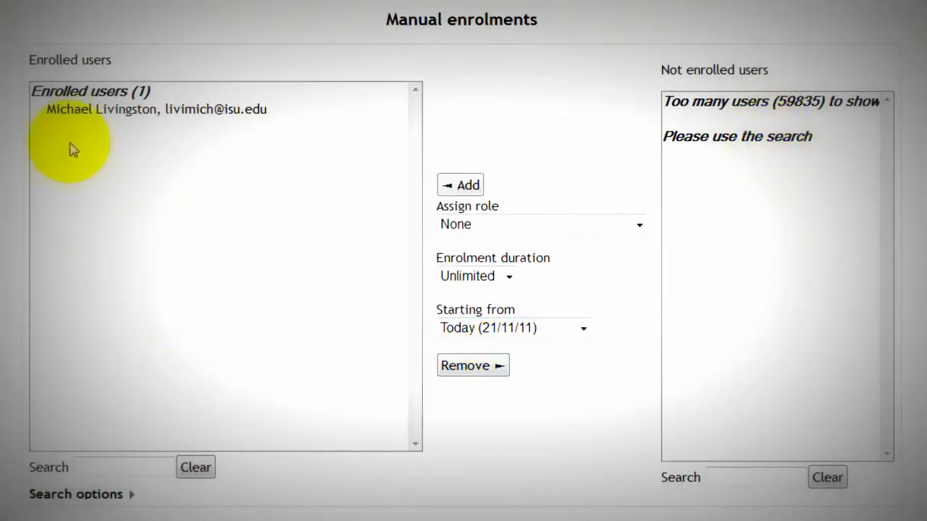
{"action": "left_click", "coordinate": [102, 110]}
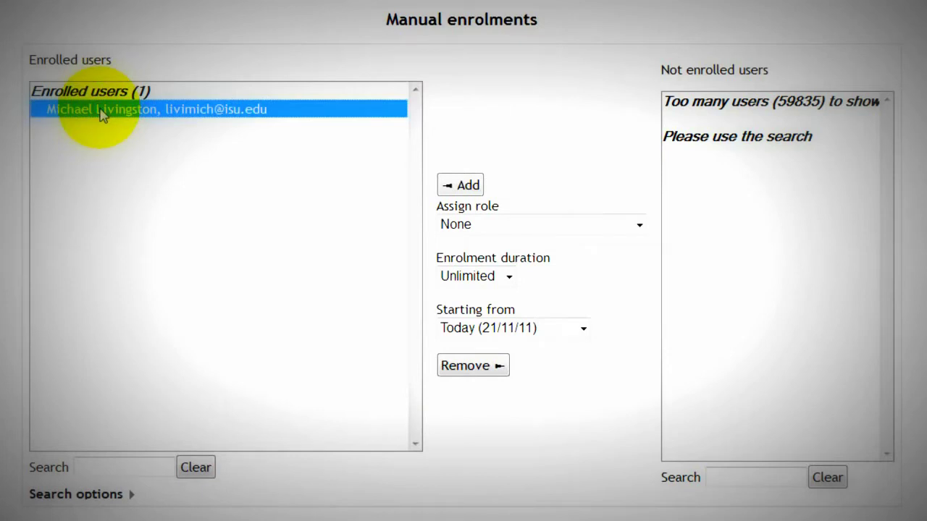
{"action": "left_click", "coordinate": [498, 368]}
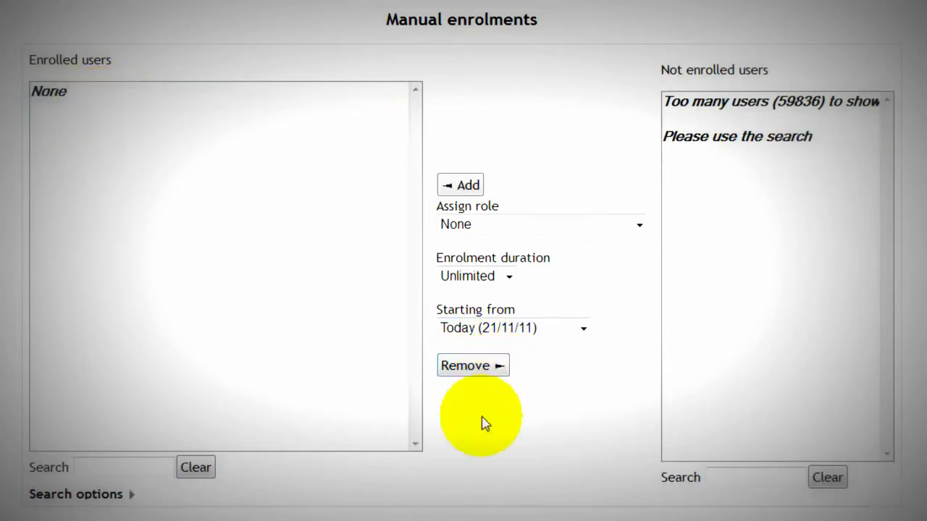
- Search not enrolled users by the instructor's name and enrol the match
{"action": "left_click", "coordinate": [736, 478]}
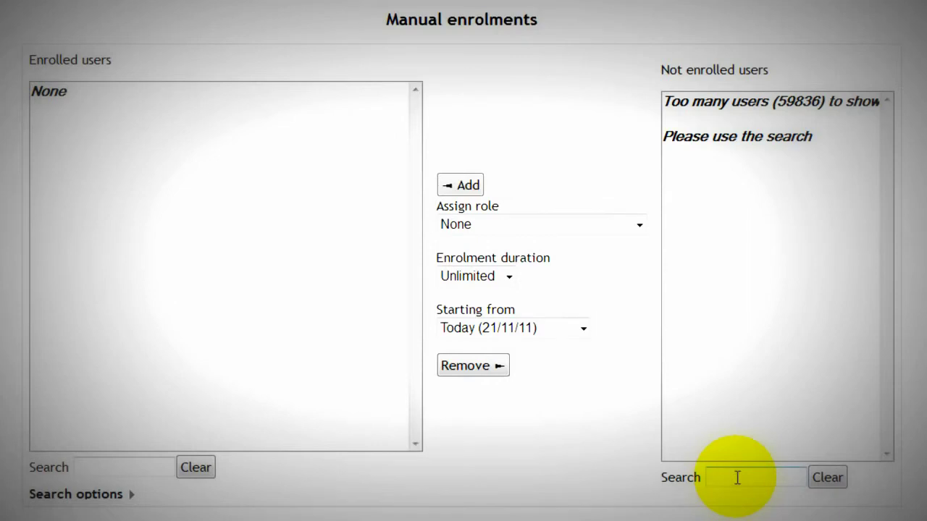
{"action": "type", "text": "michael"}
{"action": "left_click", "coordinate": [755, 496]}
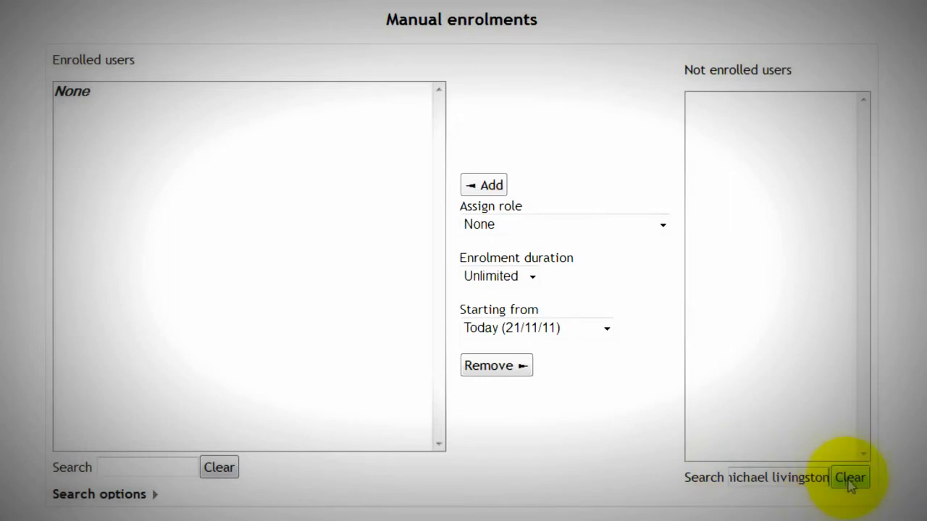
{"action": "left_click", "coordinate": [676, 120]}
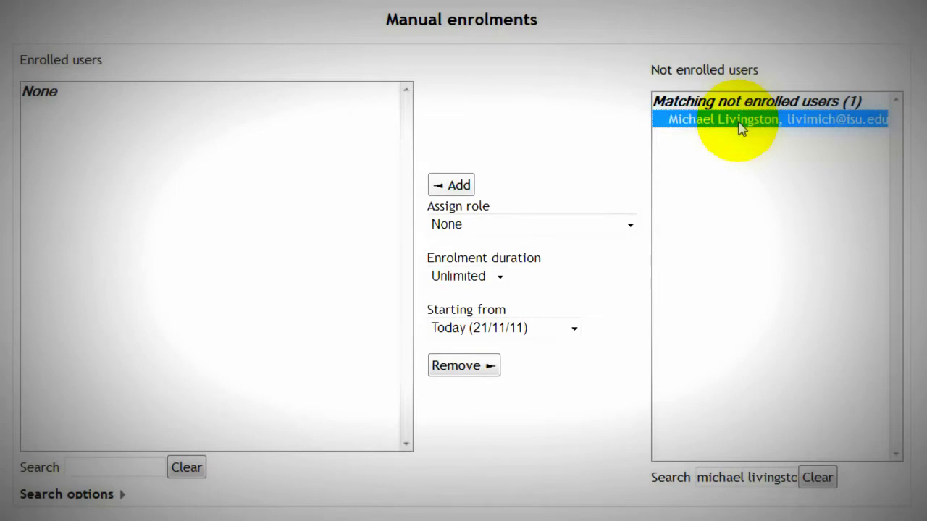
{"action": "left_click", "coordinate": [457, 187]}
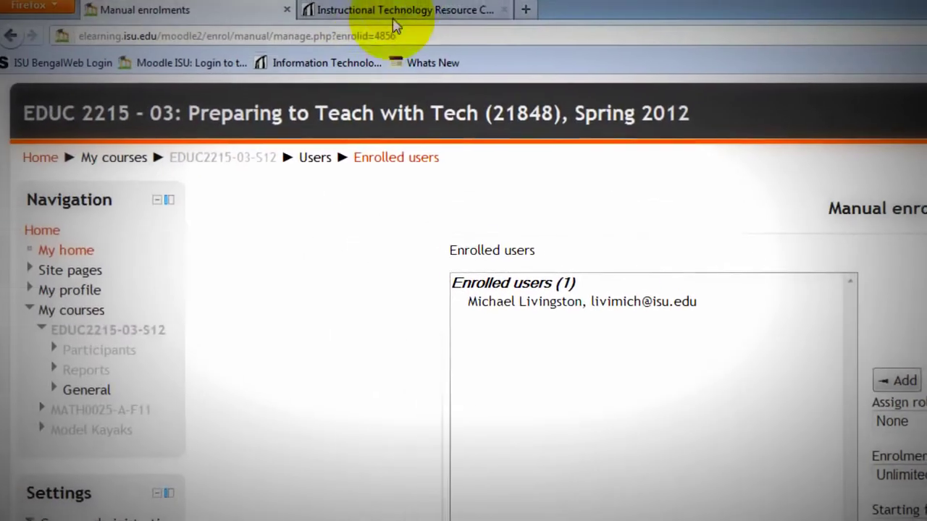
- On the ITRC site, open the Moodle ISU 2! page and its Handouts and Tutorials
{"action": "left_click", "coordinate": [407, 13]}
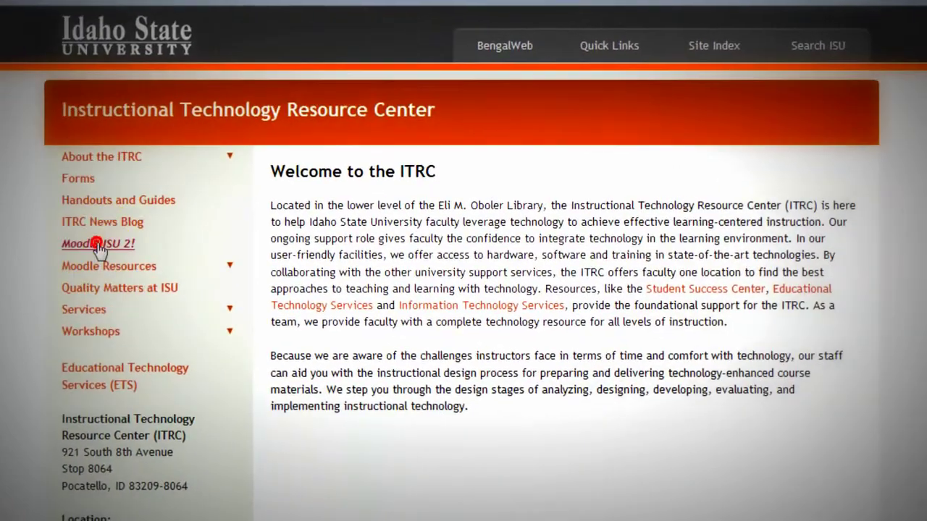
{"action": "left_click", "coordinate": [484, 324]}
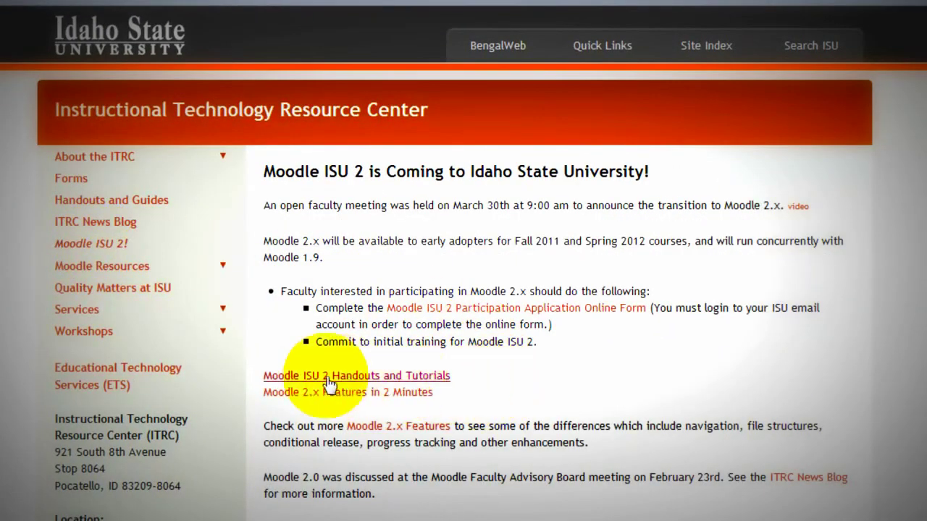
{"action": "left_click", "coordinate": [410, 376]}
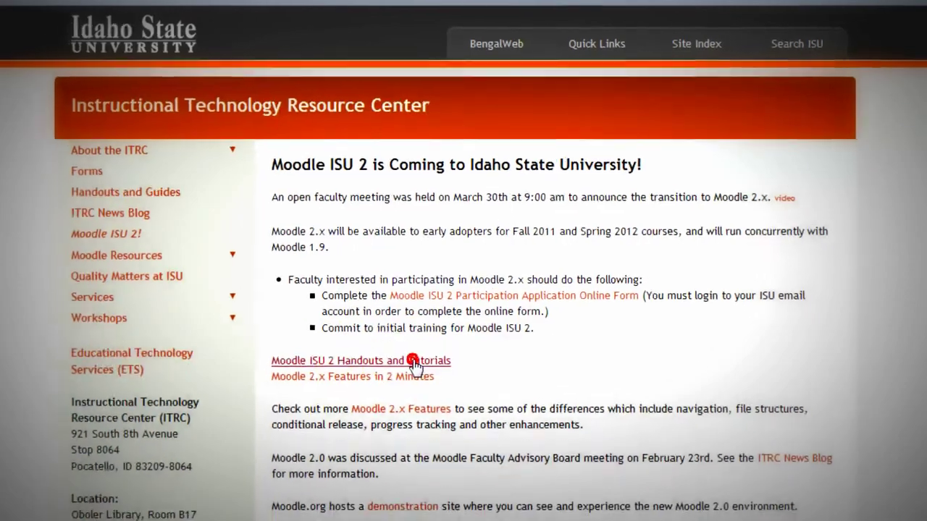